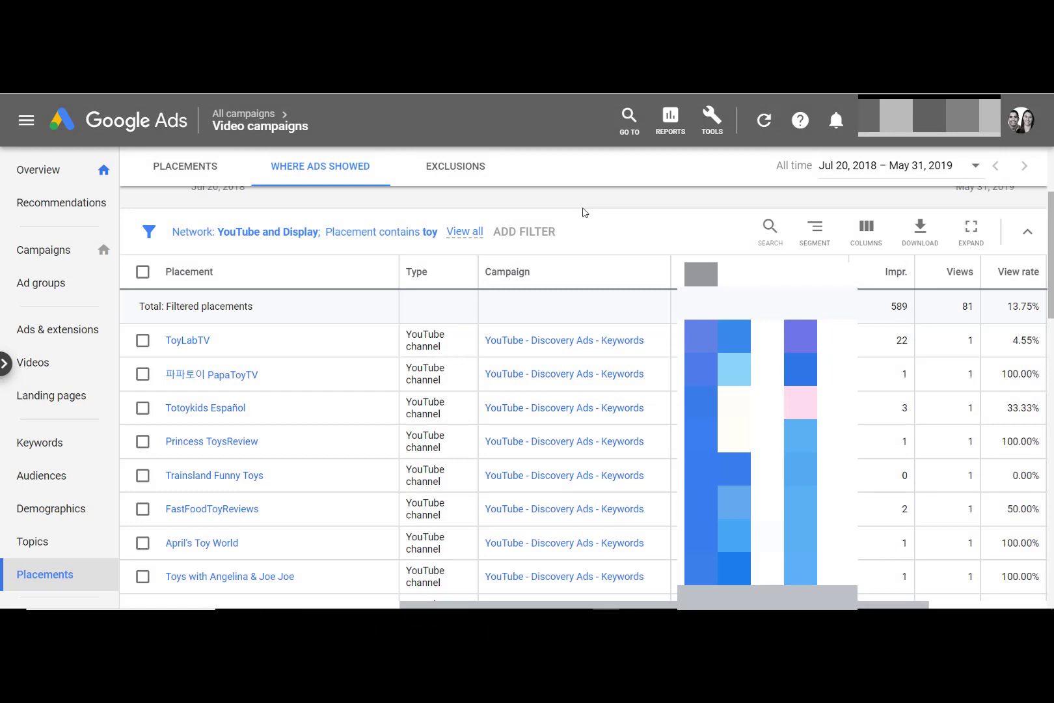
scroll(584, 213, "down", 2)
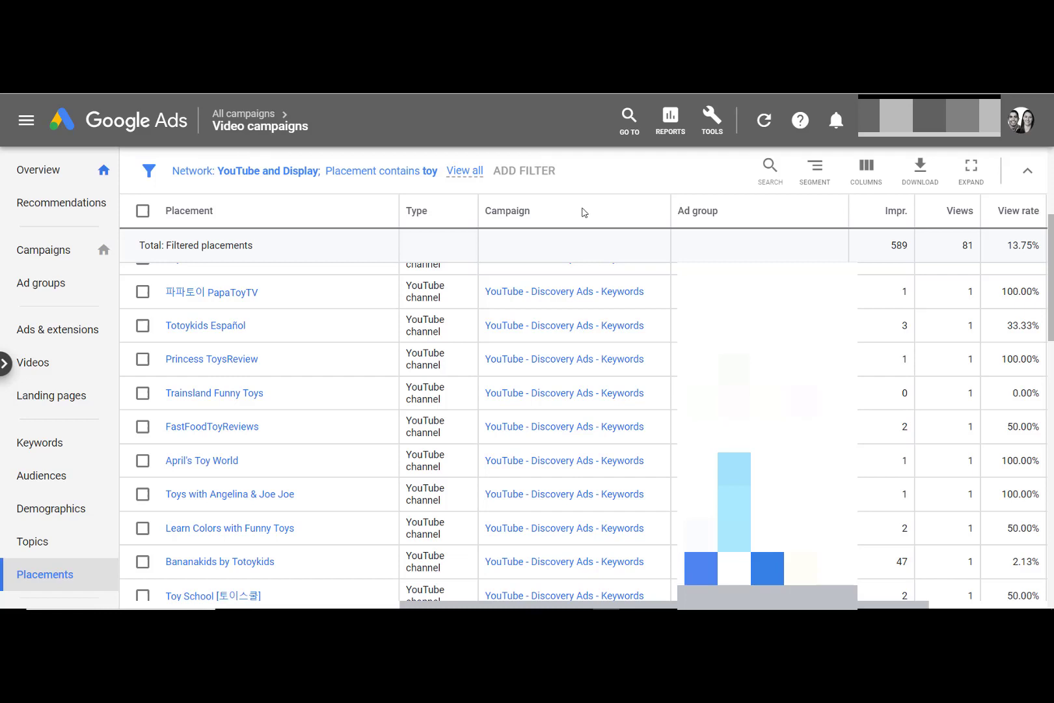
scroll(583, 213, "down", 2)
scroll(584, 213, "down", 3)
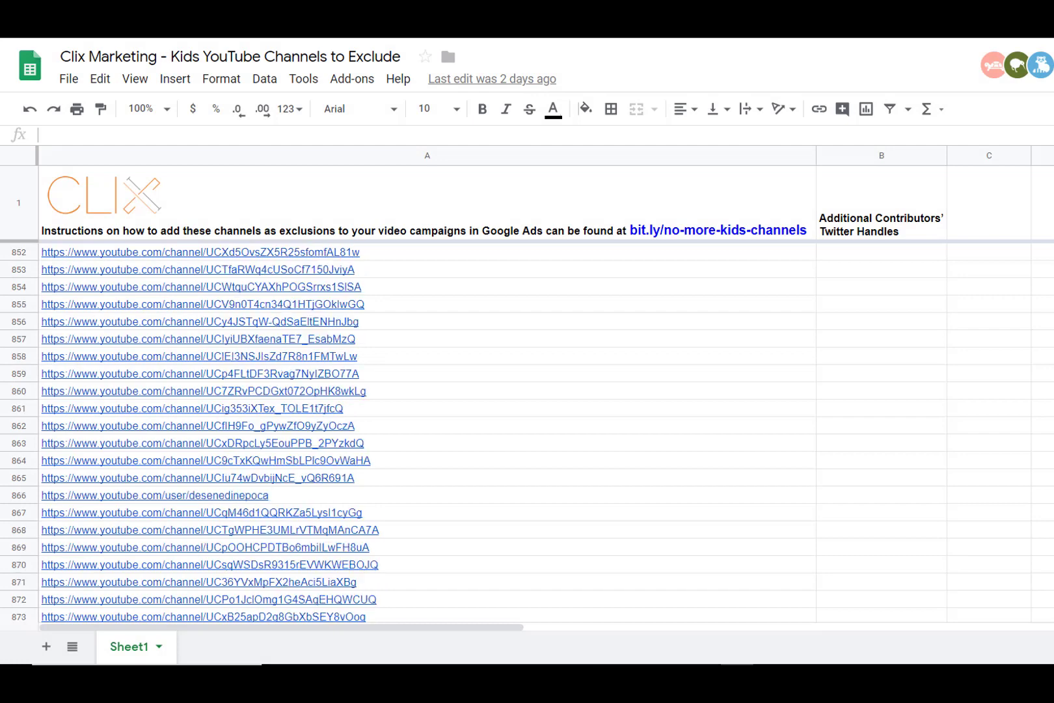
scroll(427, 410, "down", 2)
scroll(426, 411, "down", 4)
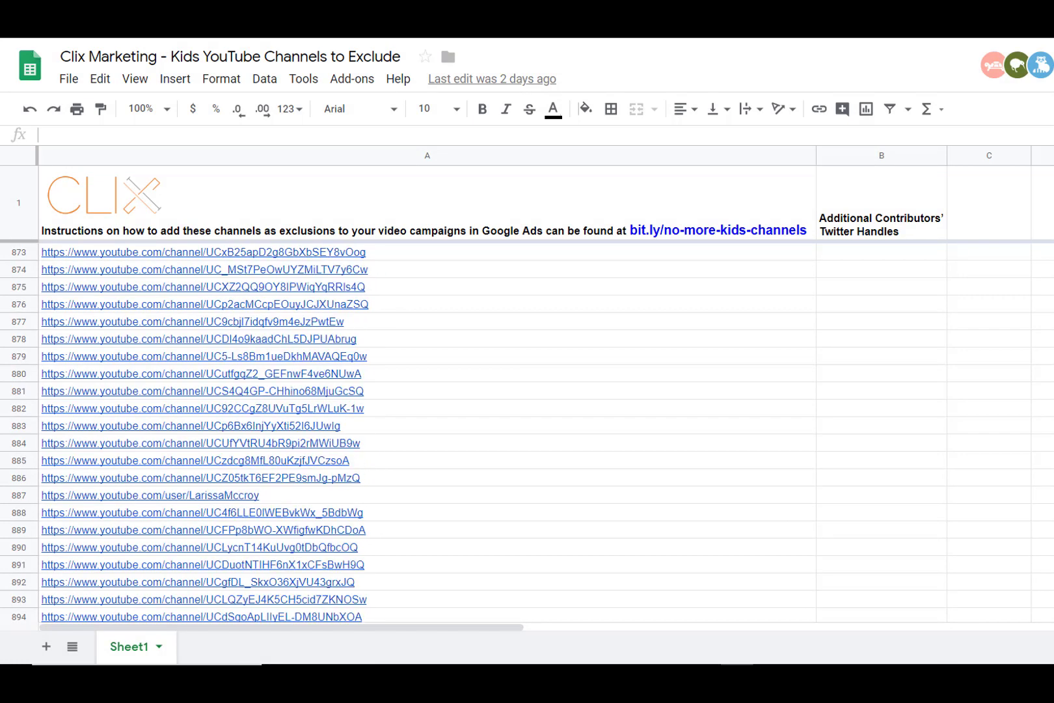
scroll(427, 411, "down", 2)
scroll(427, 411, "down", 2)
scroll(427, 412, "down", 2)
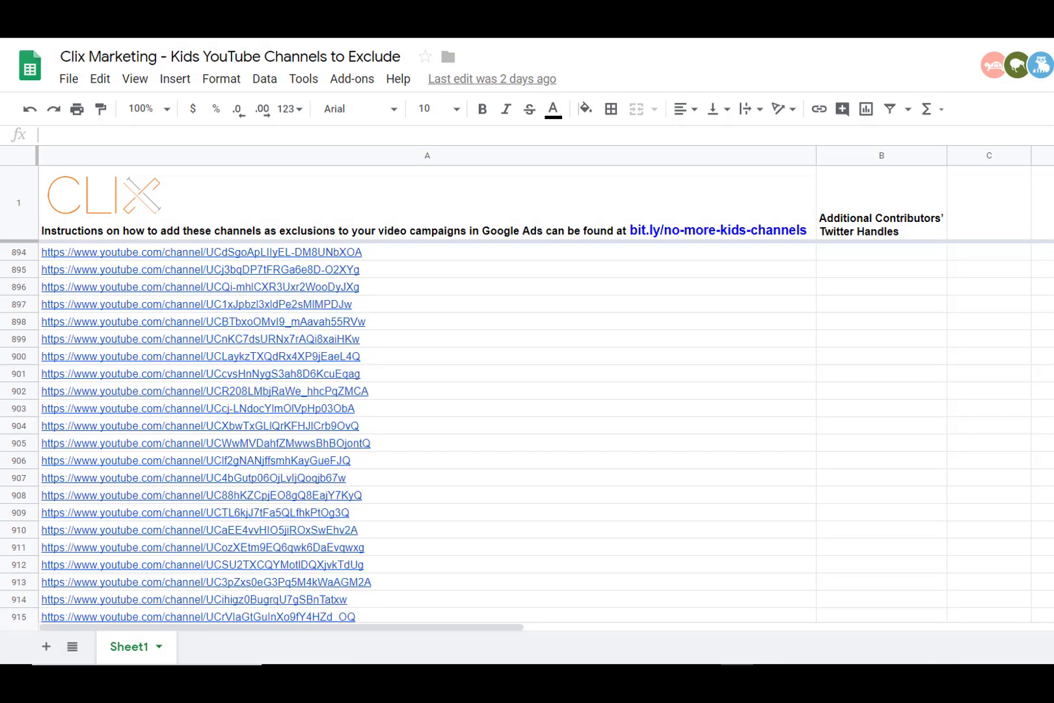
scroll(426, 411, "down", 2)
scroll(427, 412, "down", 3)
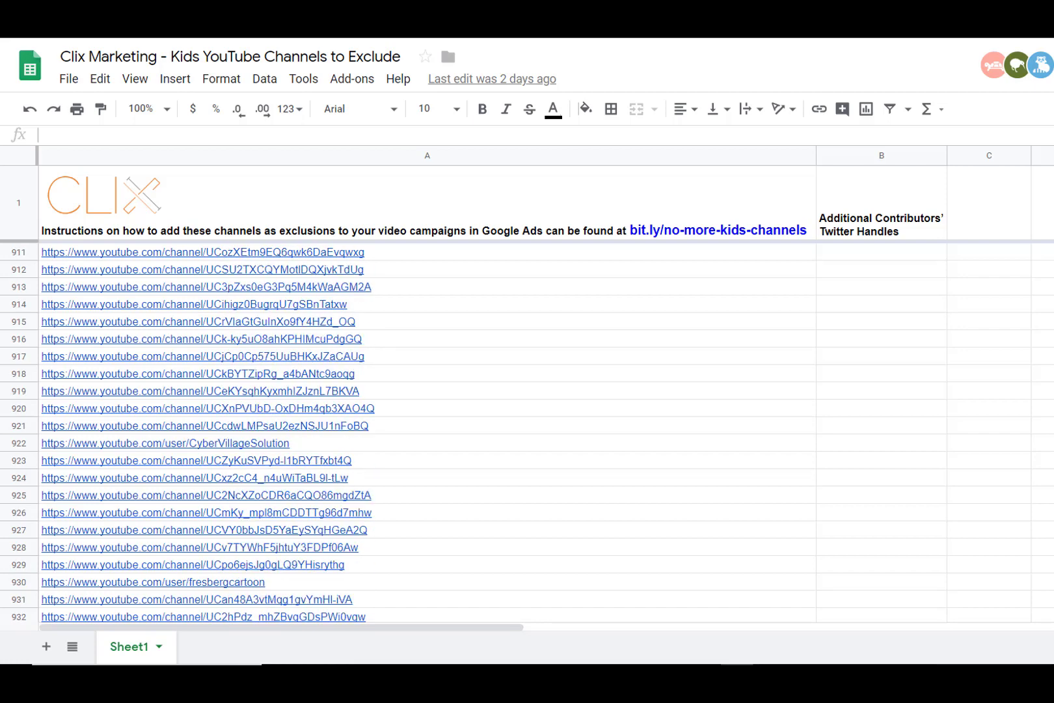
scroll(427, 411, "down", 4)
scroll(427, 411, "down", 2)
scroll(427, 410, "down", 2)
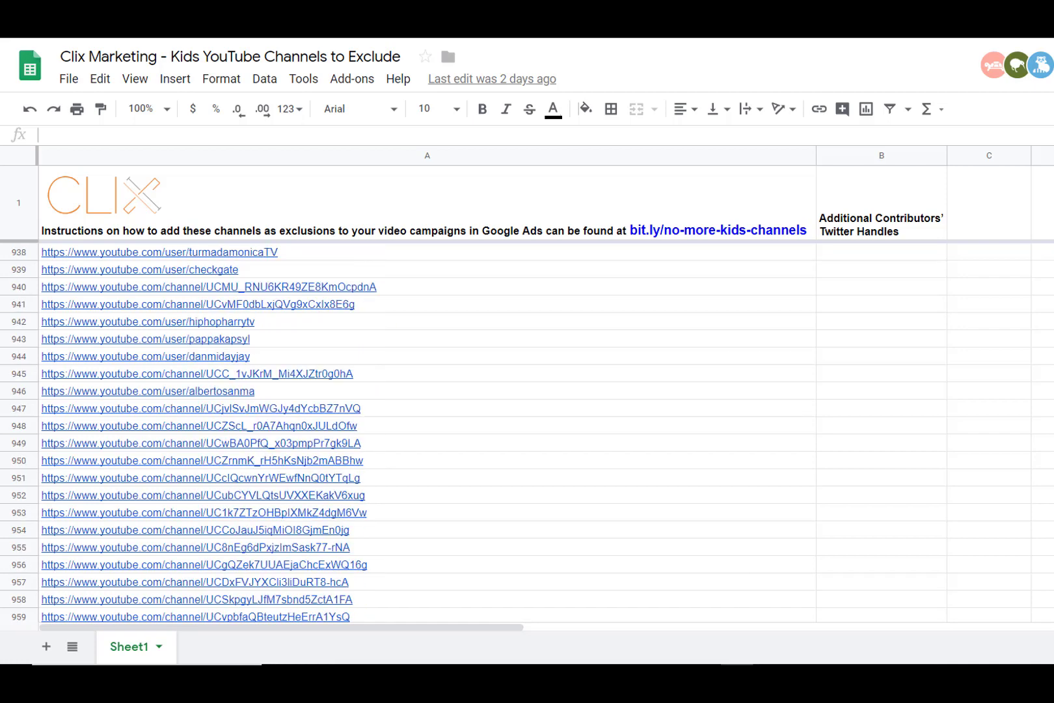
scroll(427, 411, "down", 2)
scroll(427, 411, "down", 2)
scroll(427, 411, "down", 2)
scroll(427, 412, "down", 2)
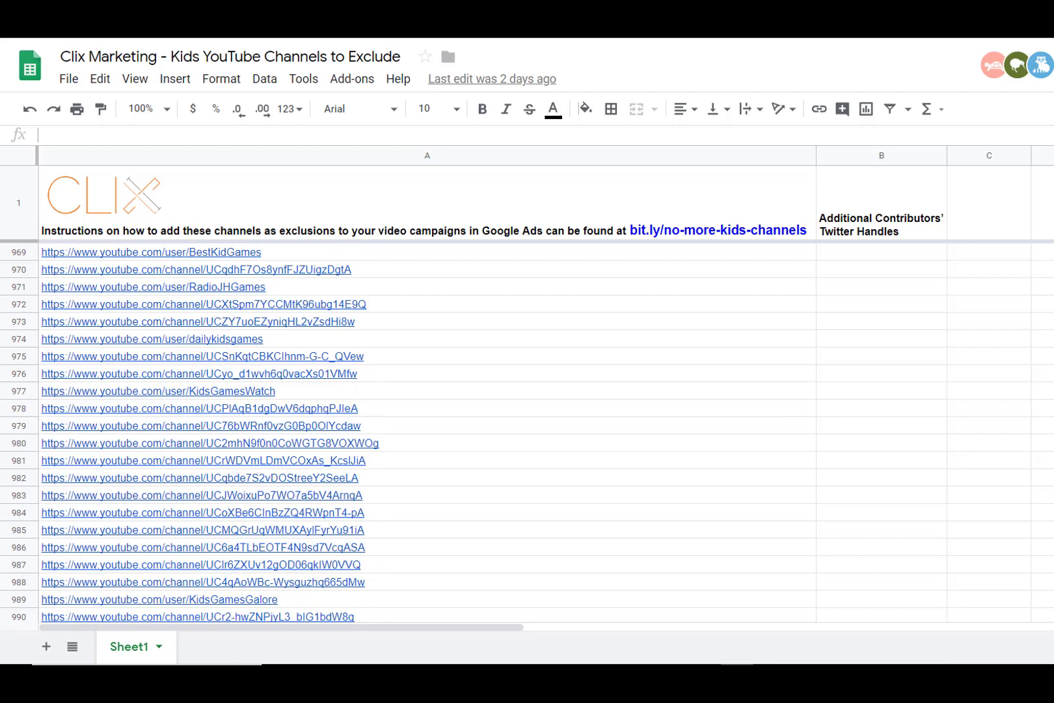
scroll(427, 411, "down", 2)
scroll(427, 412, "down", 2)
scroll(427, 411, "down", 2)
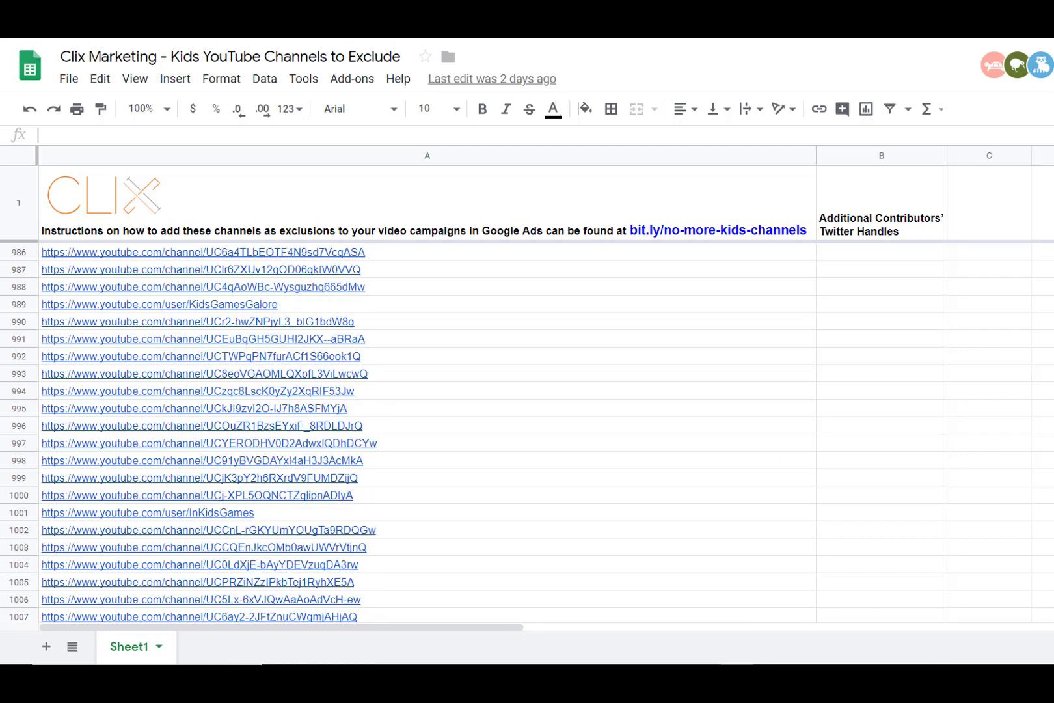
scroll(427, 411, "down", 2)
scroll(426, 412, "down", 2)
scroll(427, 411, "down", 2)
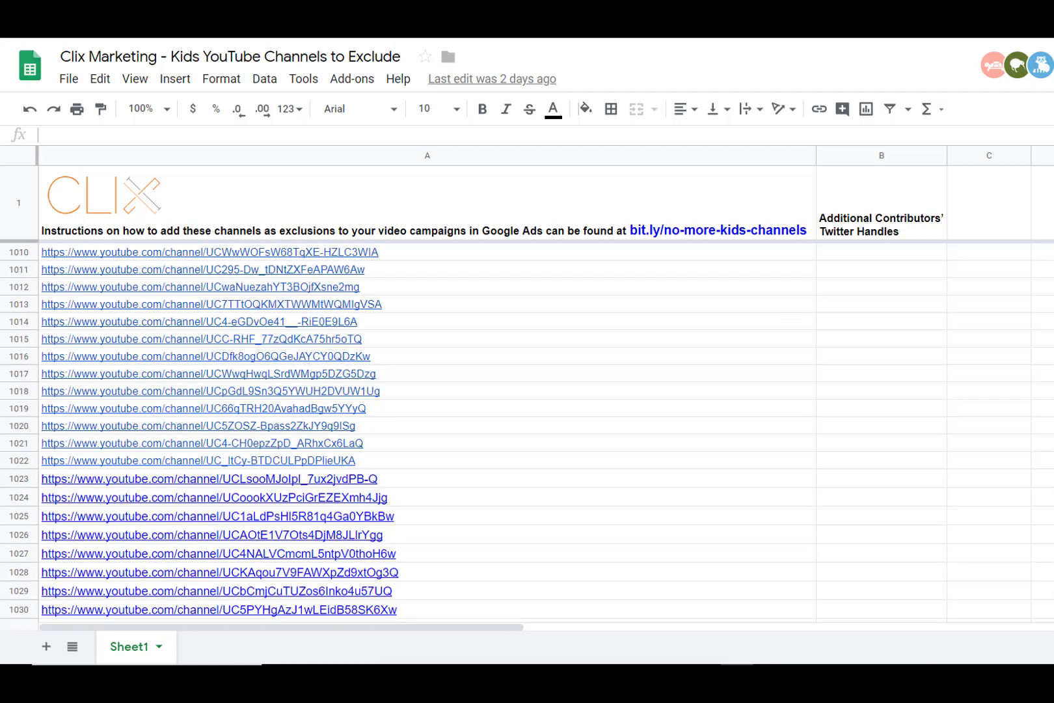
scroll(427, 411, "down", 2)
scroll(427, 411, "down", 2)
scroll(427, 410, "down", 2)
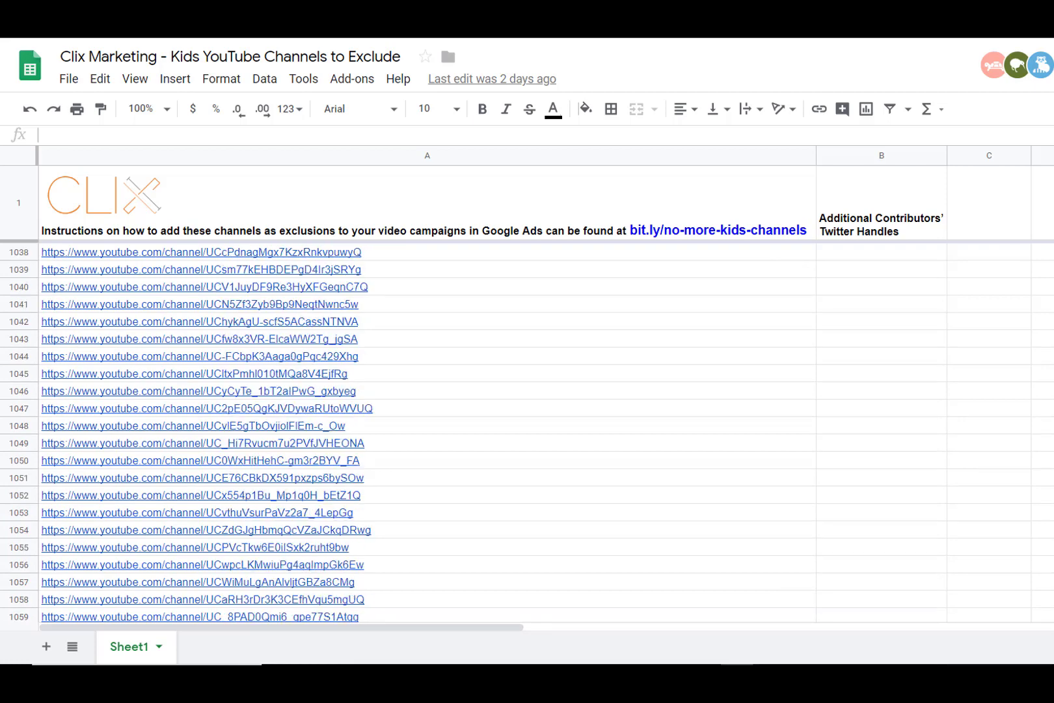
scroll(427, 411, "down", 2)
scroll(427, 411, "down", 2)
scroll(426, 412, "down", 2)
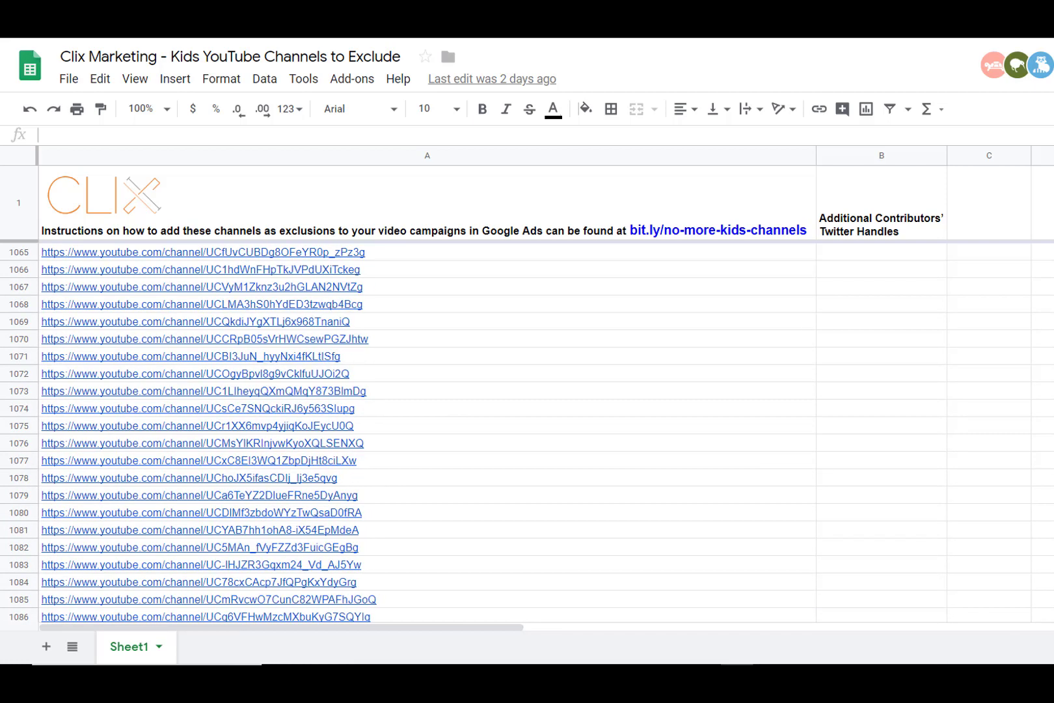
scroll(427, 410, "down", 2)
scroll(427, 412, "down", 2)
scroll(426, 411, "down", 2)
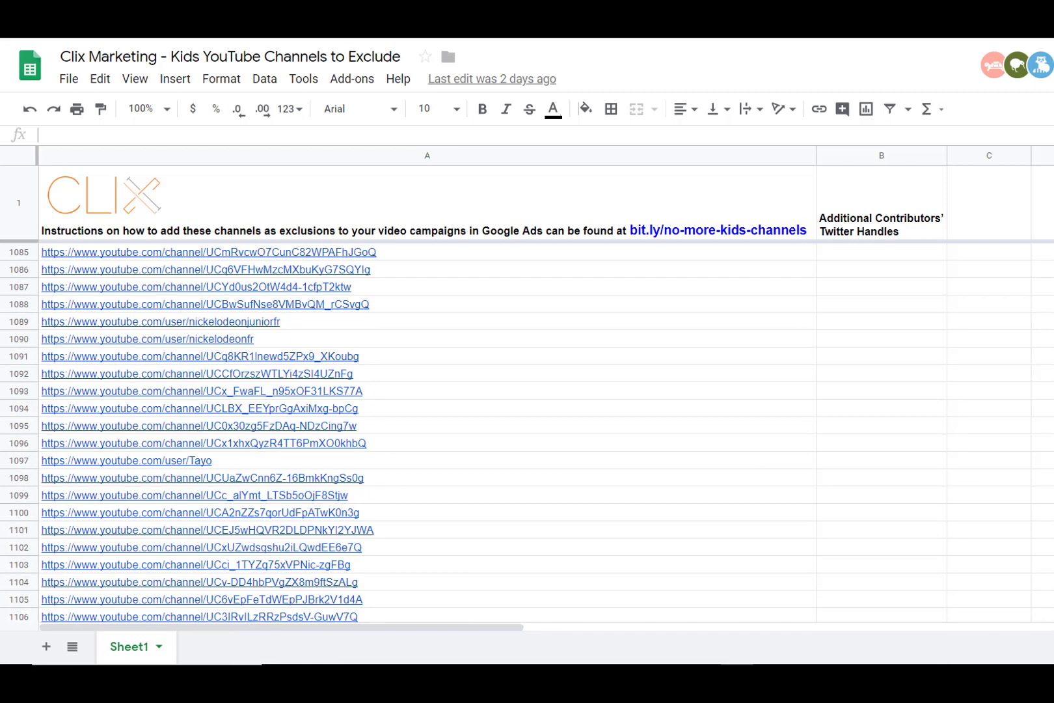
scroll(427, 411, "down", 2)
scroll(427, 411, "down", 2)
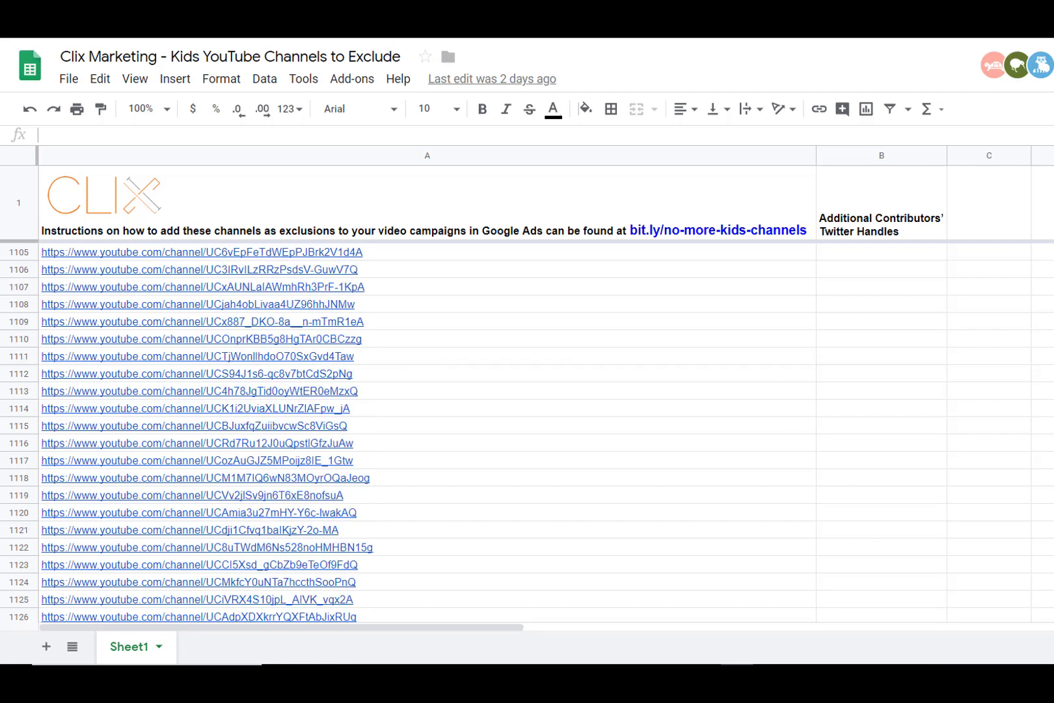
scroll(426, 411, "down", 3)
scroll(427, 411, "down", 2)
scroll(426, 411, "down", 2)
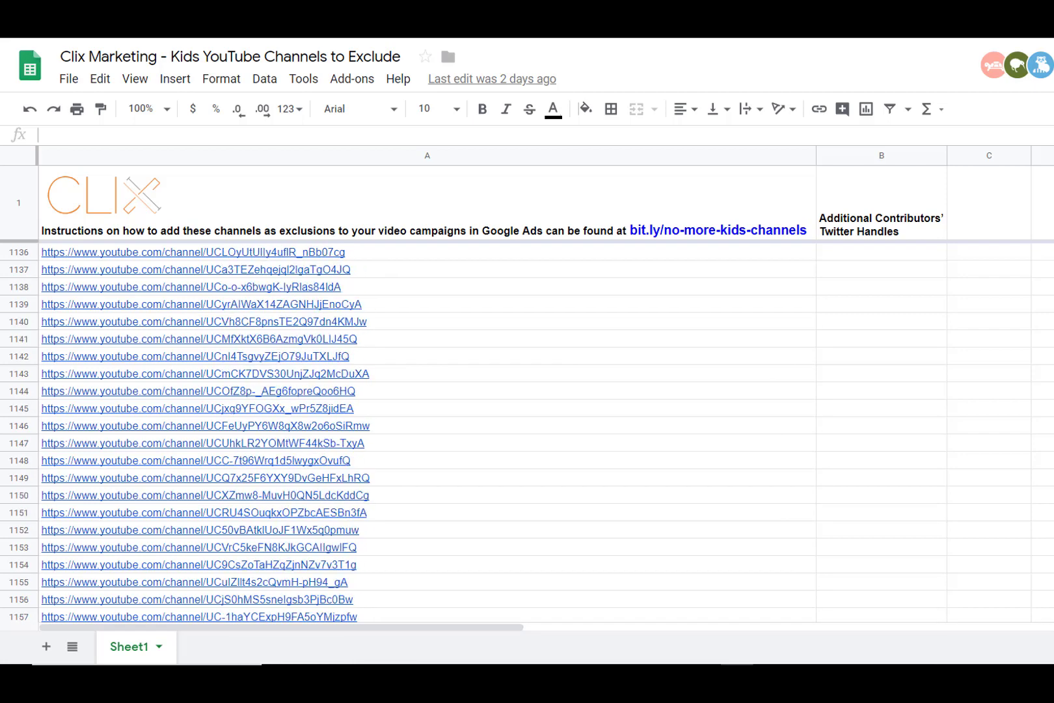
scroll(427, 411, "down", 2)
scroll(427, 412, "down", 2)
scroll(427, 411, "down", 2)
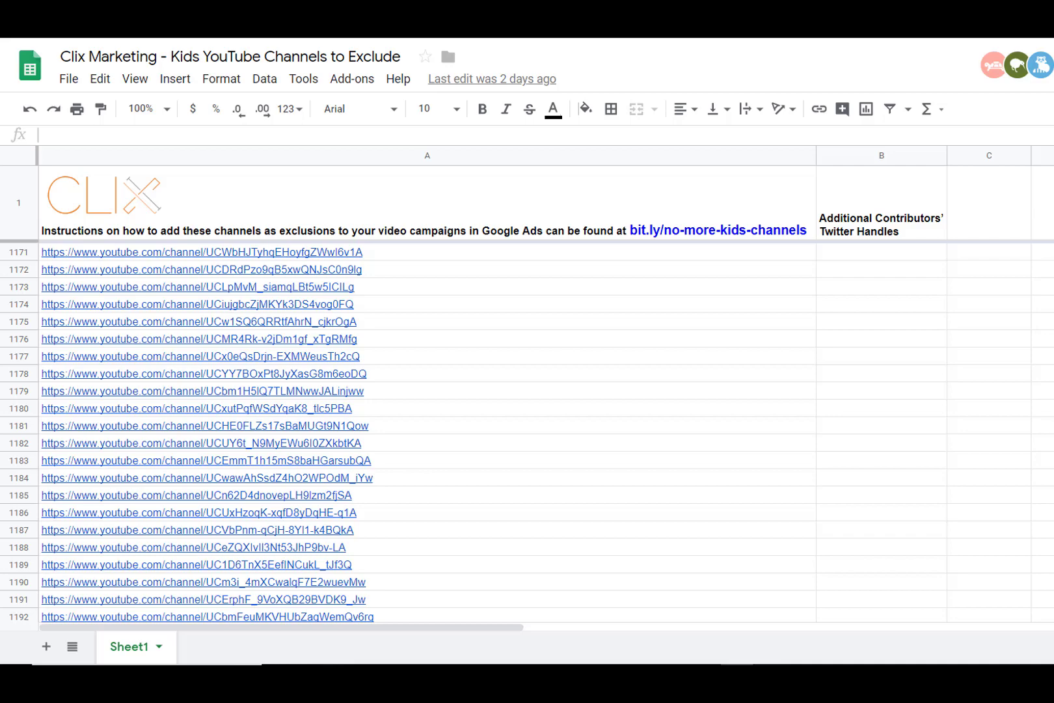
scroll(427, 411, "down", 2)
scroll(427, 411, "down", 2)
scroll(427, 411, "down", 2)
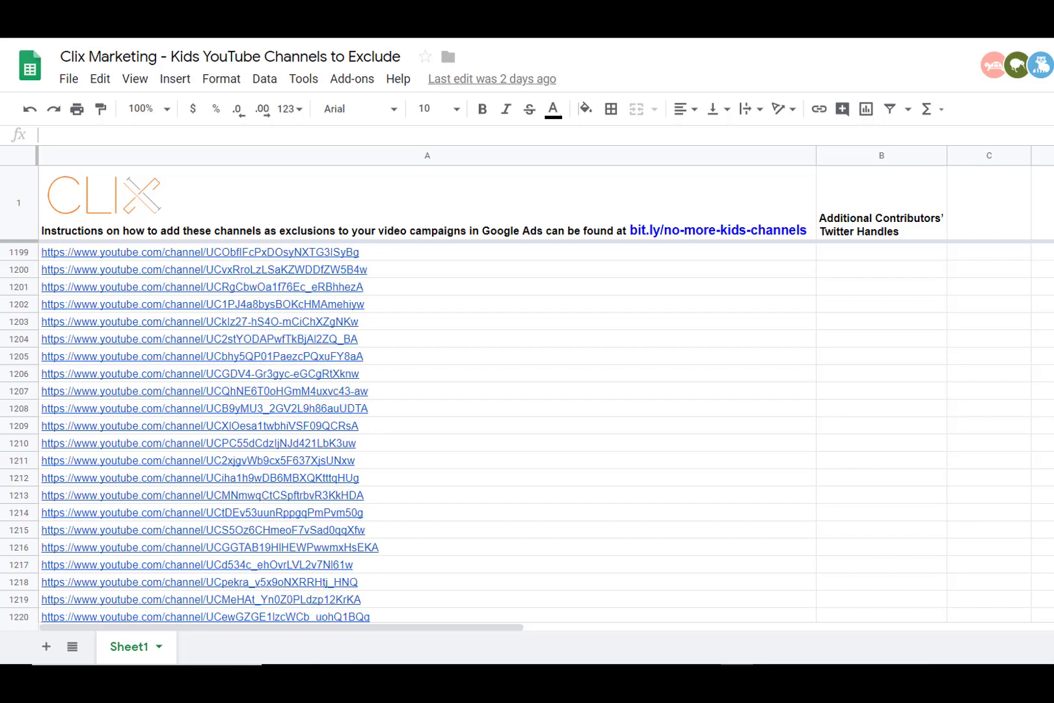
scroll(427, 411, "down", 2)
scroll(427, 412, "down", 2)
scroll(427, 411, "down", 2)
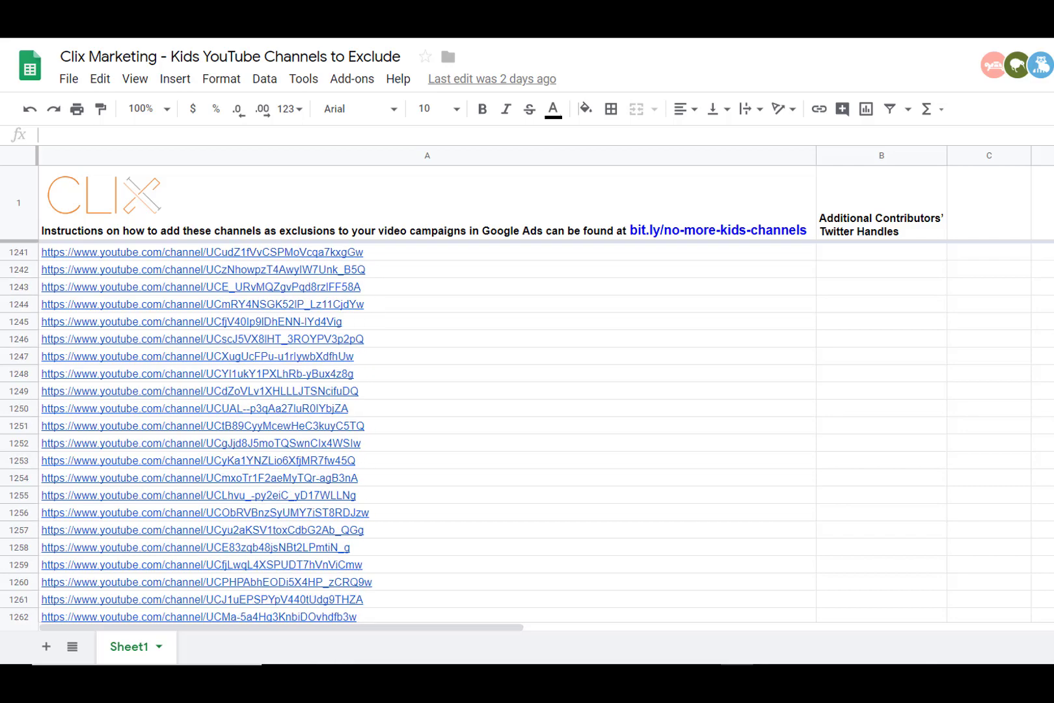
scroll(427, 411, "down", 2)
scroll(427, 411, "down", 2)
scroll(426, 411, "down", 2)
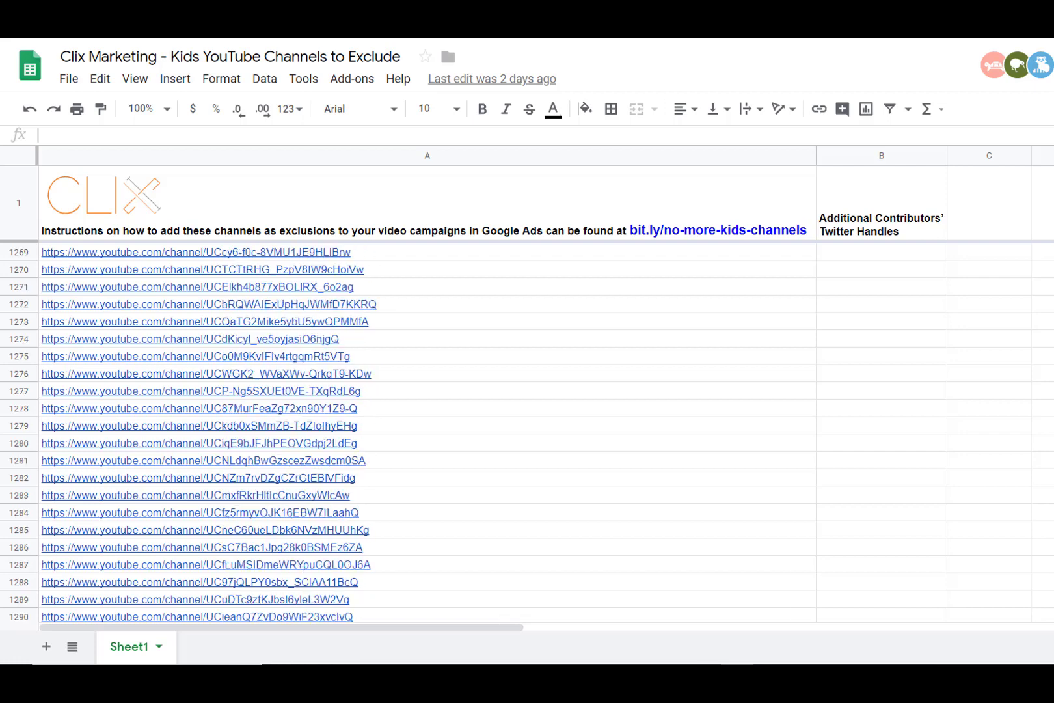
scroll(427, 411, "down", 2)
scroll(427, 412, "down", 2)
scroll(426, 412, "down", 2)
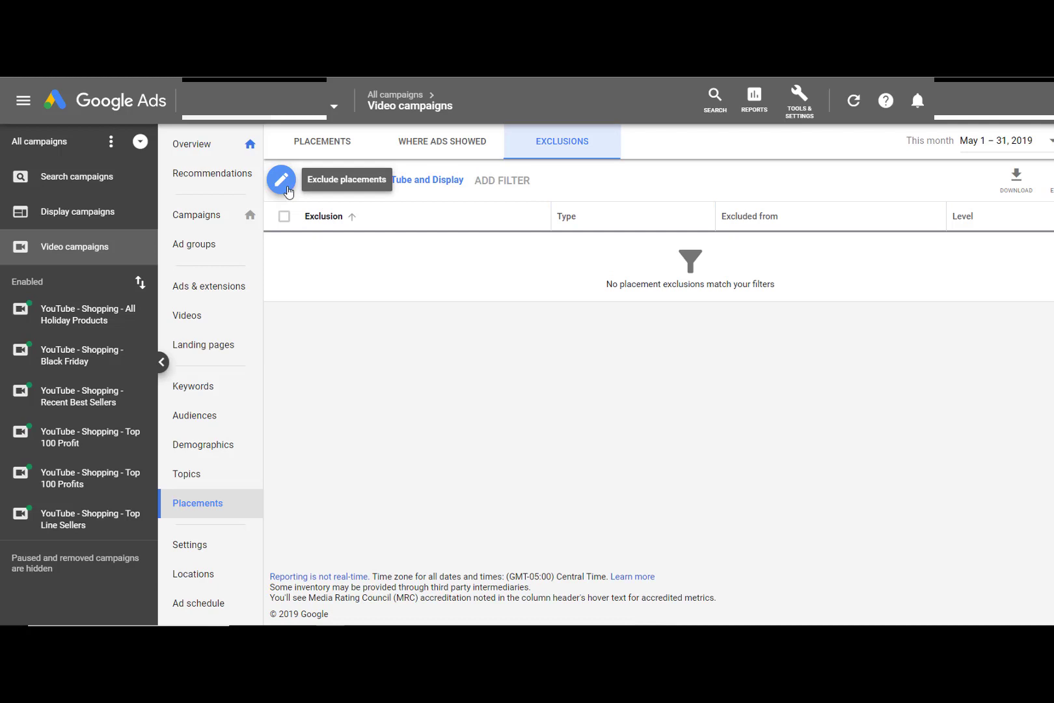
Step: Start a new placement exclusion at Account level with multiple-placement entry, and copy the Sheets channel URLs
left_click(281, 180)
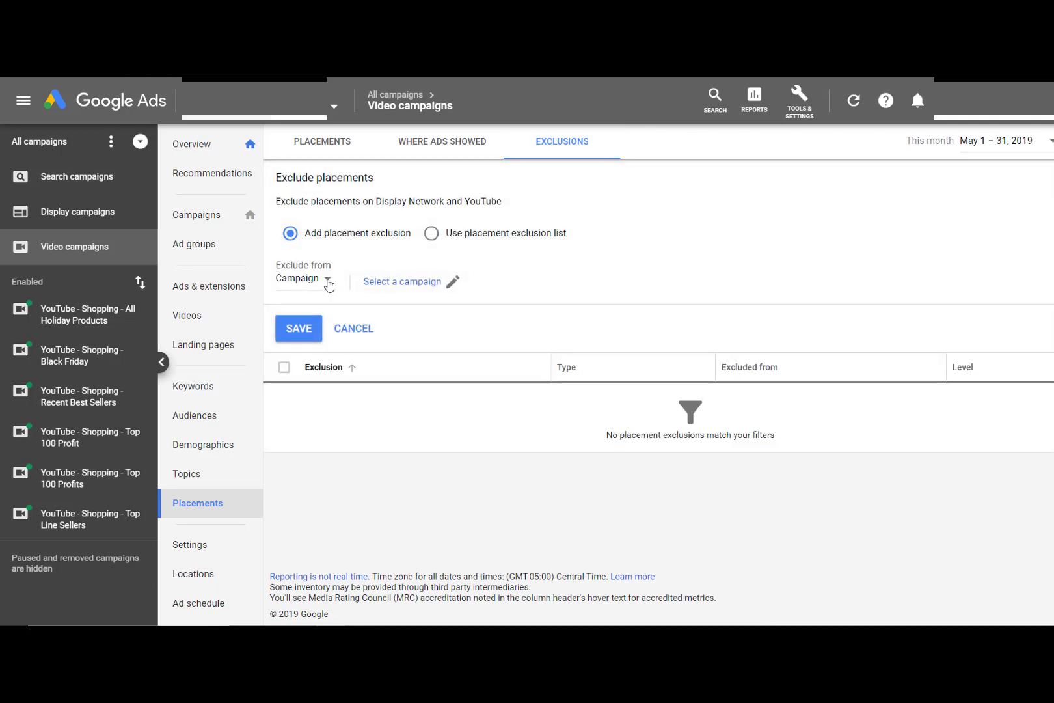
left_click(329, 282)
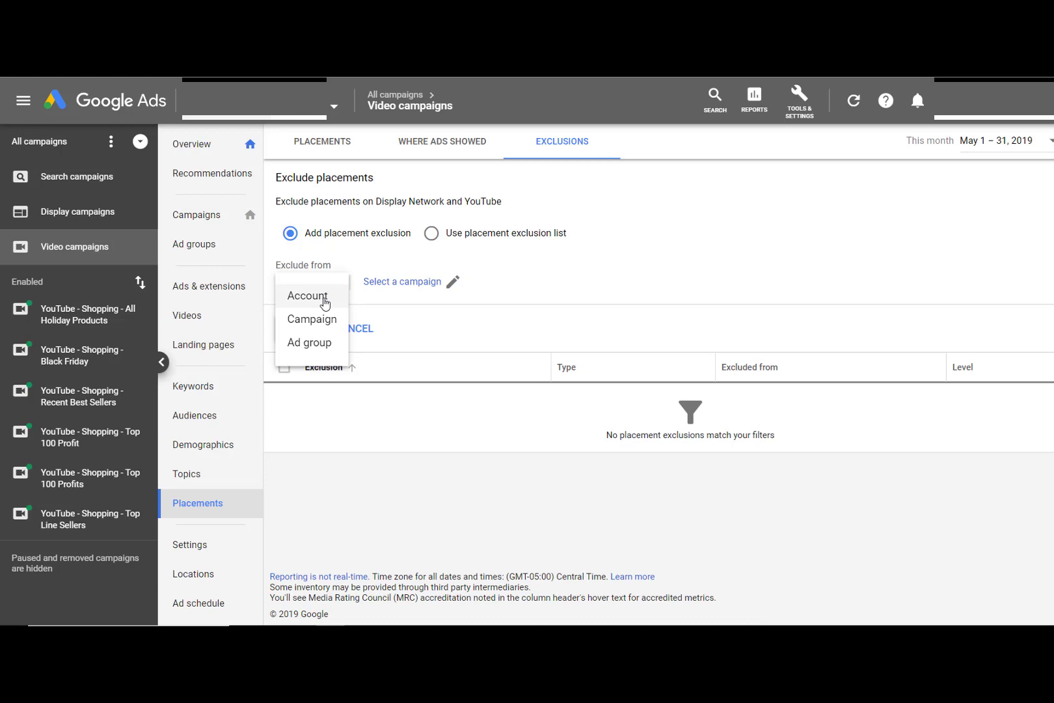
left_click(325, 303)
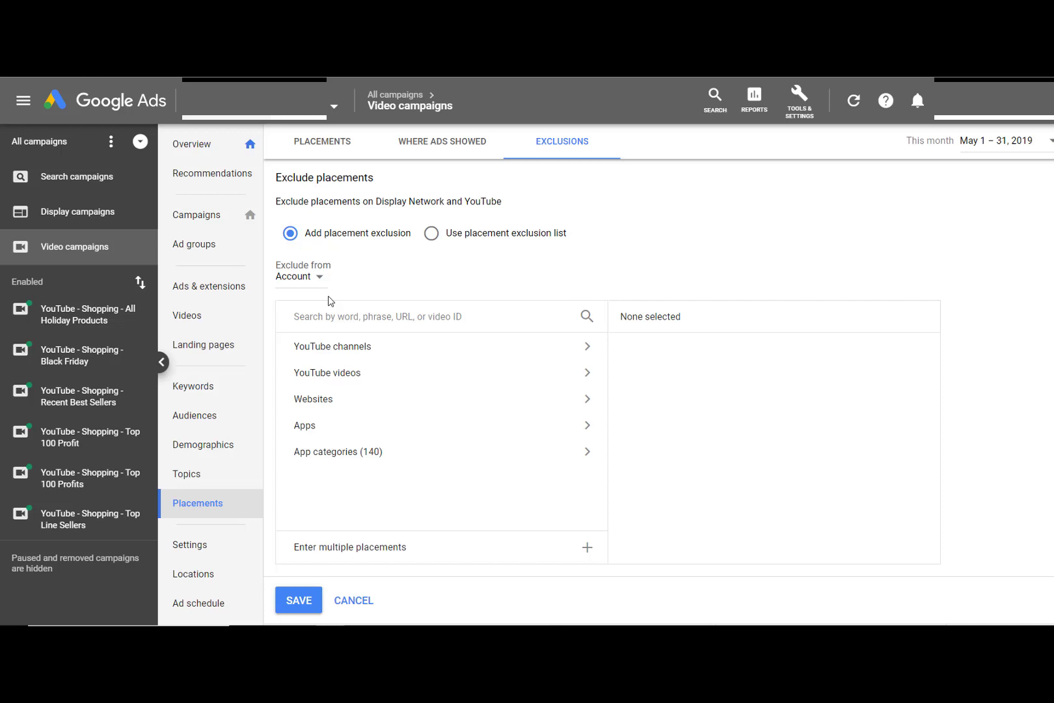
scroll(494, 274, "down", 2)
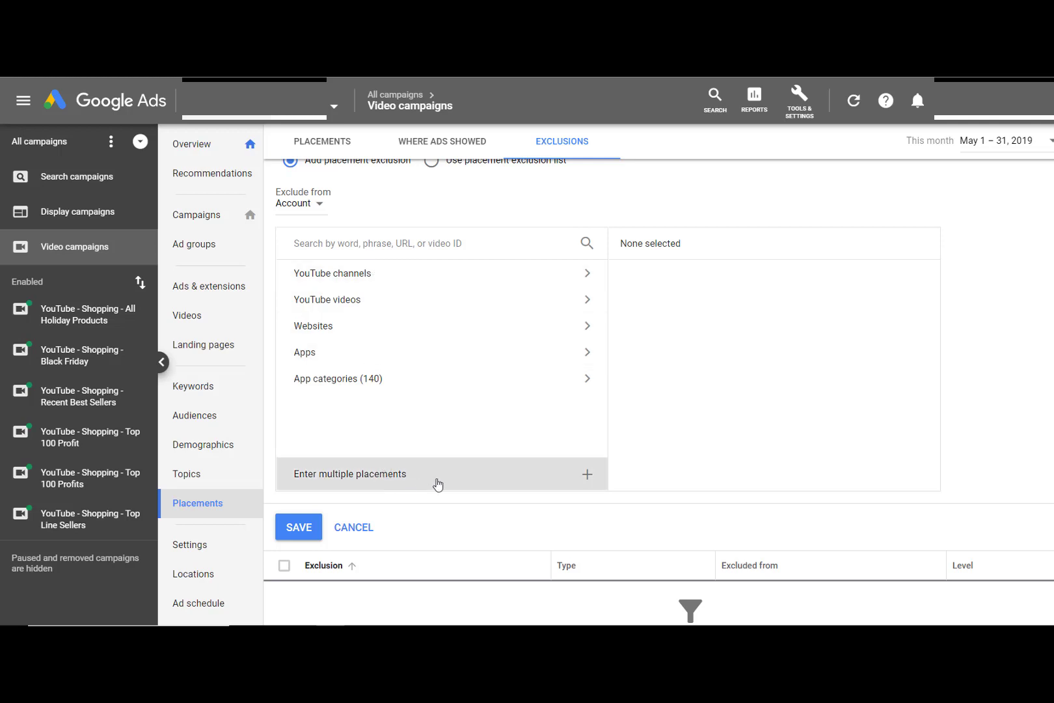
left_click(438, 485)
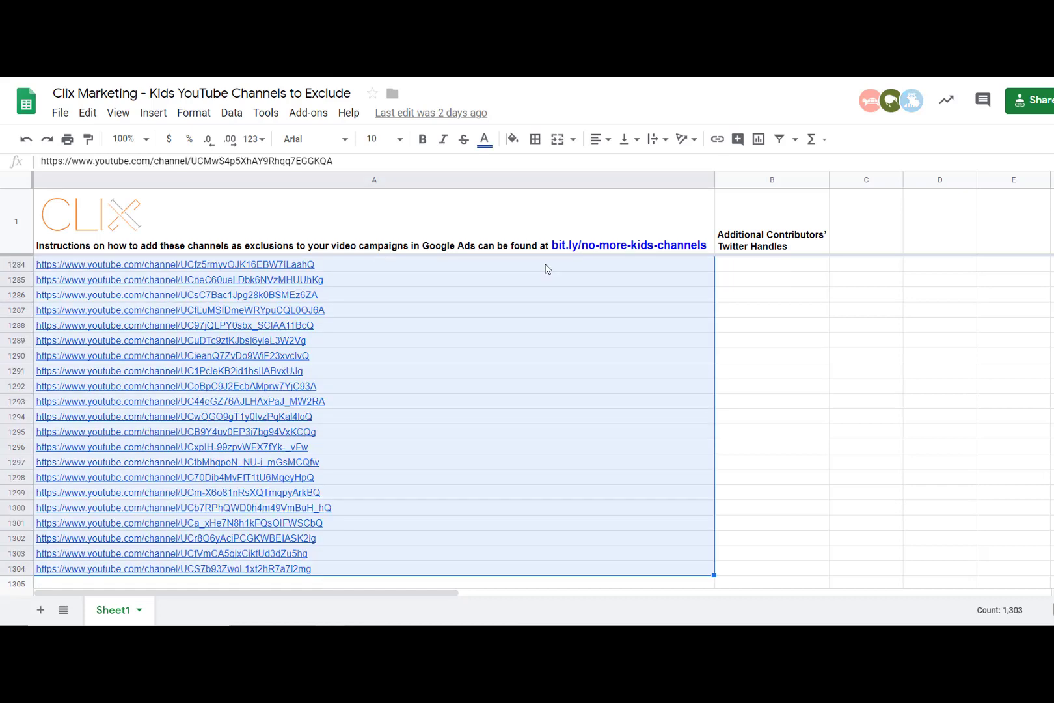
key("ctrl+c")
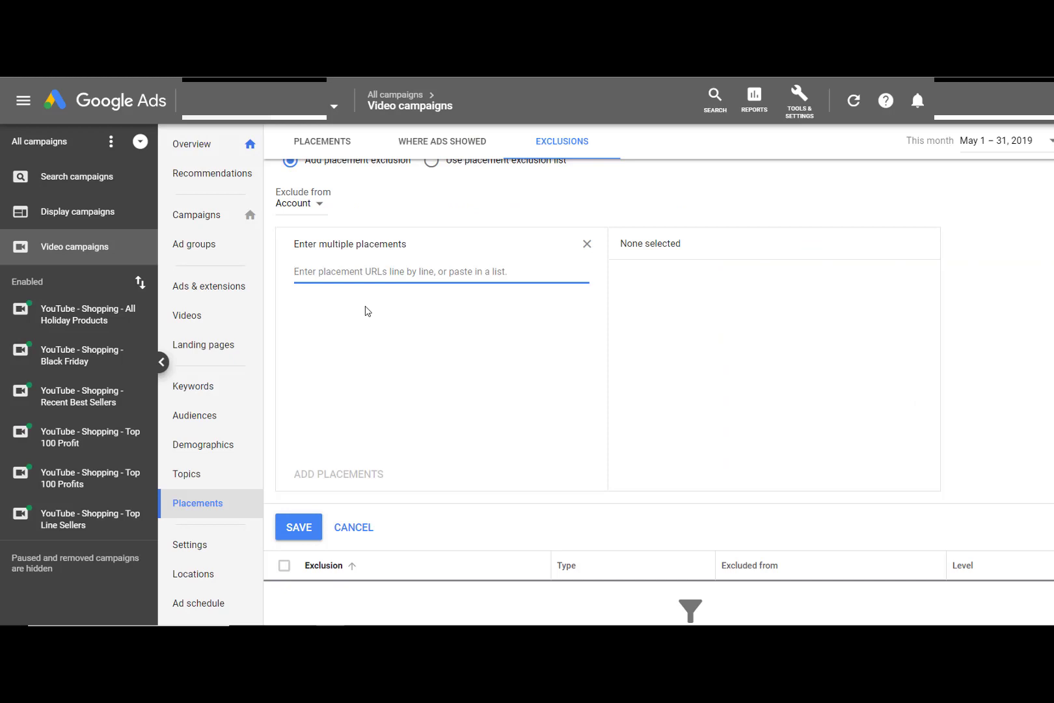
Step: Paste the channel URLs and add all 1303 placements, leaving 1255 YouTube channels selected
key("ctrl+v")
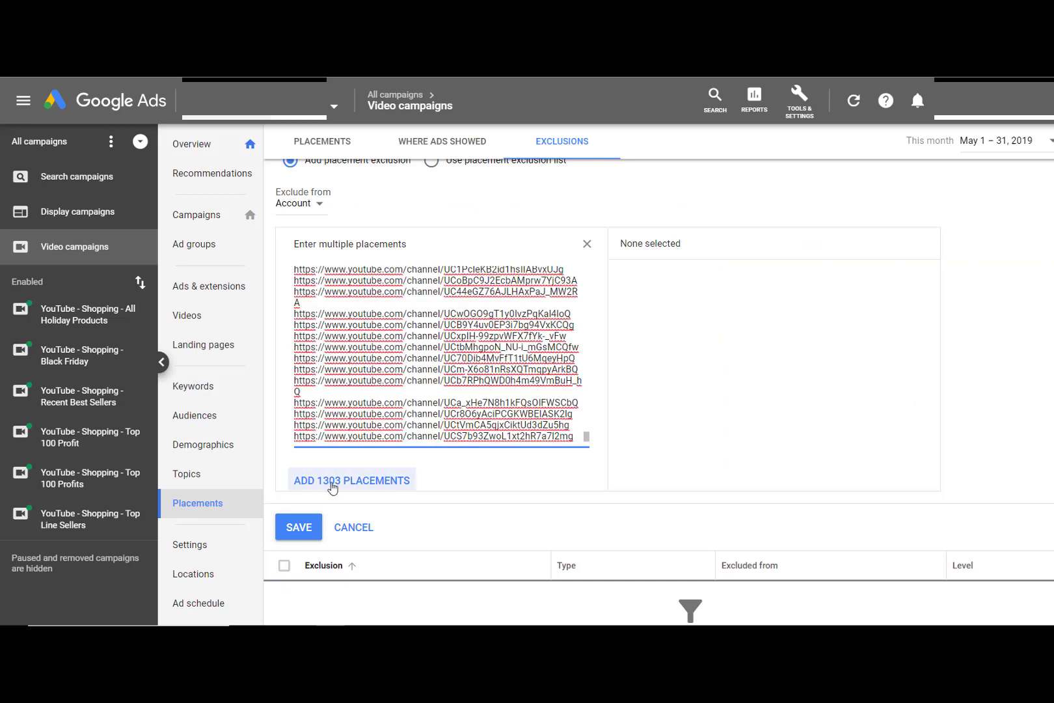
left_click(375, 482)
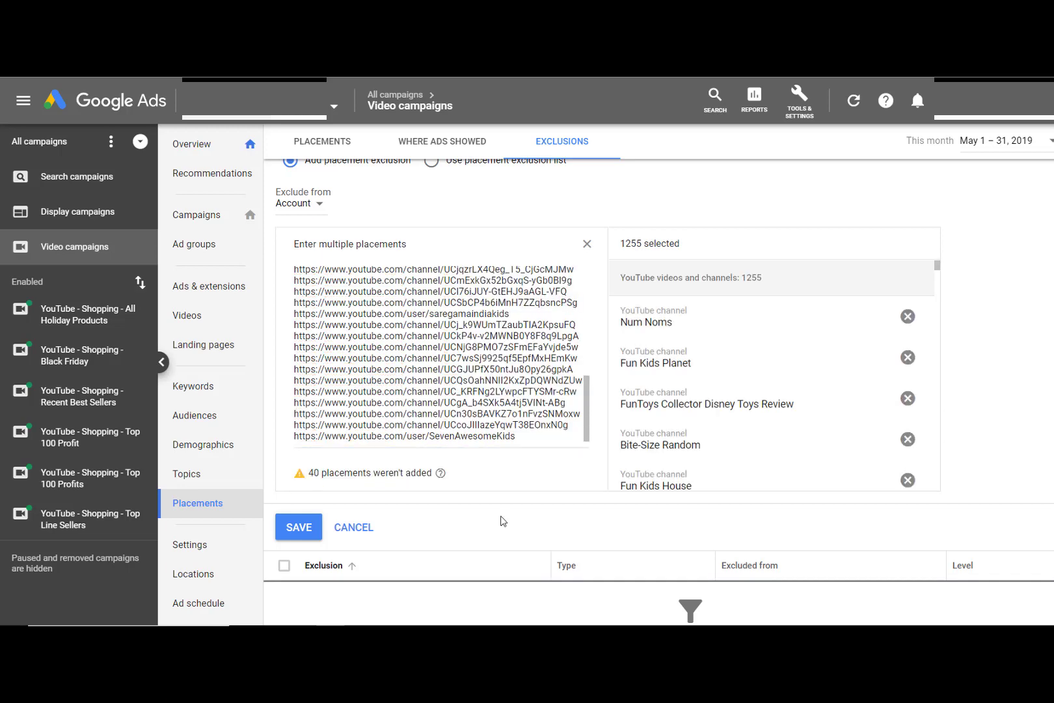
Step: Save the 1,255 selected kids' YouTube channels as account-level placement exclusions
left_click(298, 527)
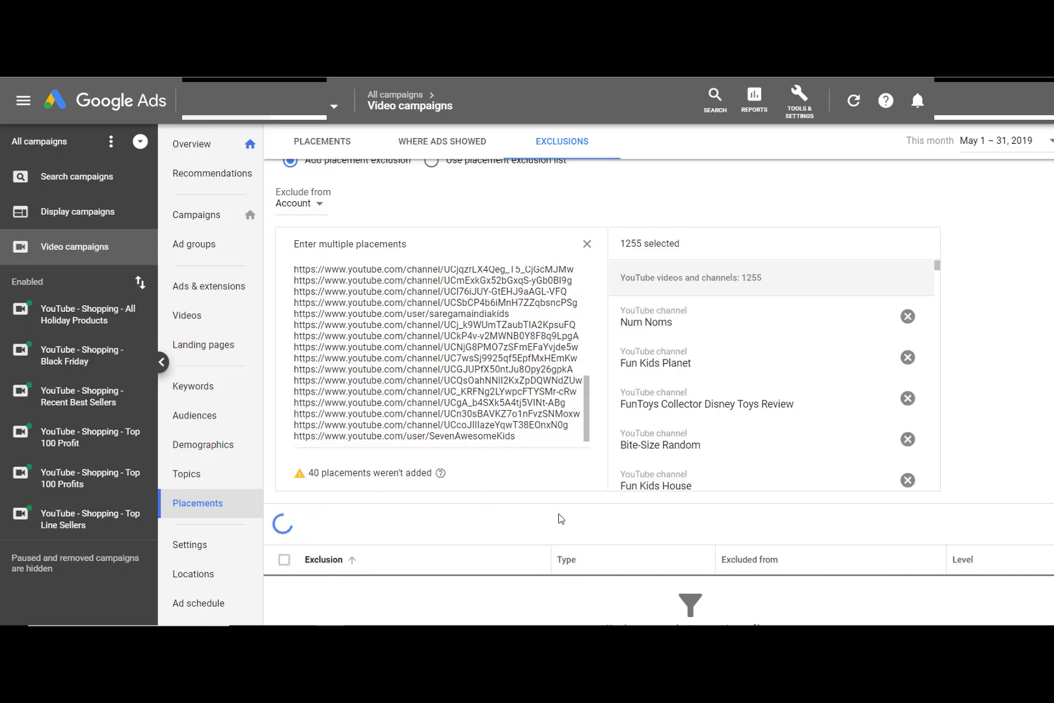